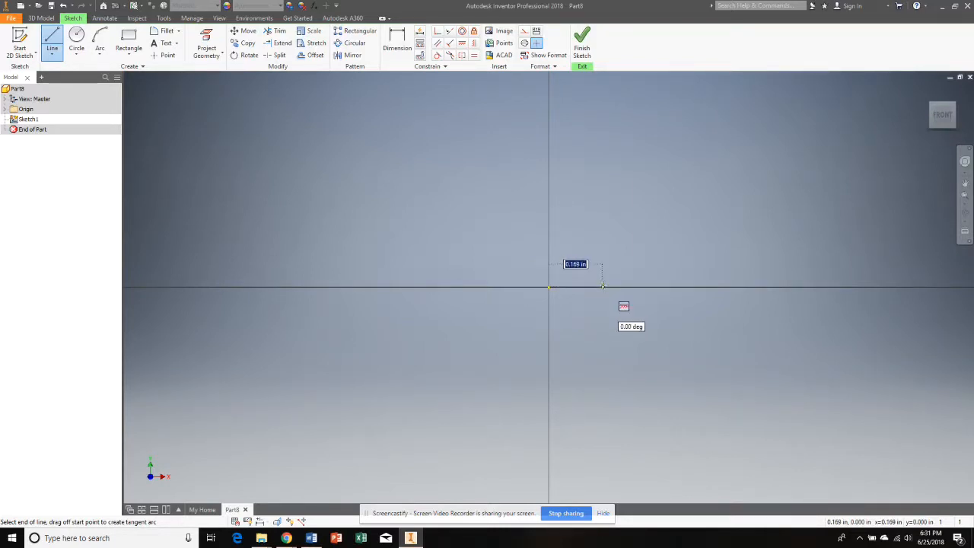
Sketch connected lines from the origin: about 0.169 in horizontally right, 0.428 in vertically up, and 0.077 in horizontally outward.
{"action": "left_click", "coordinate": [602, 286]}
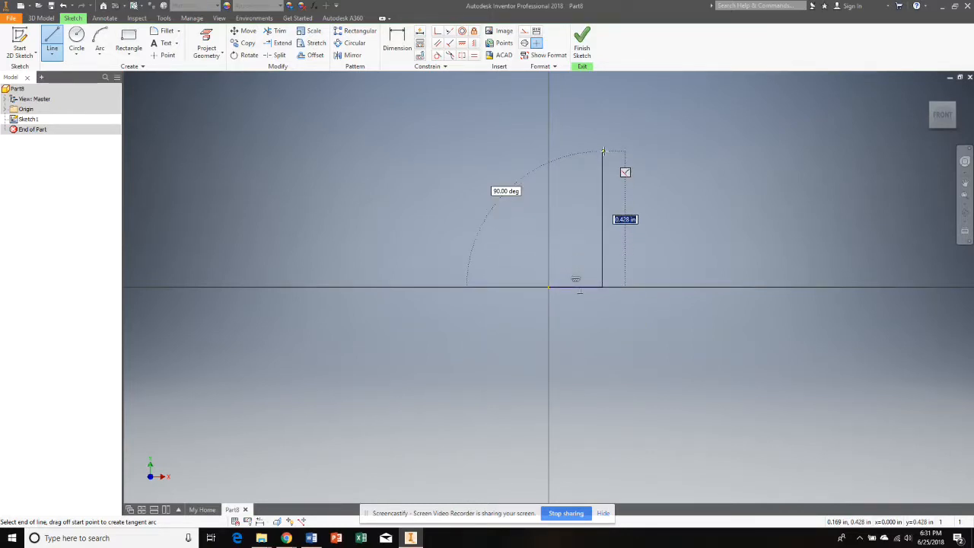
{"action": "left_click", "coordinate": [603, 150]}
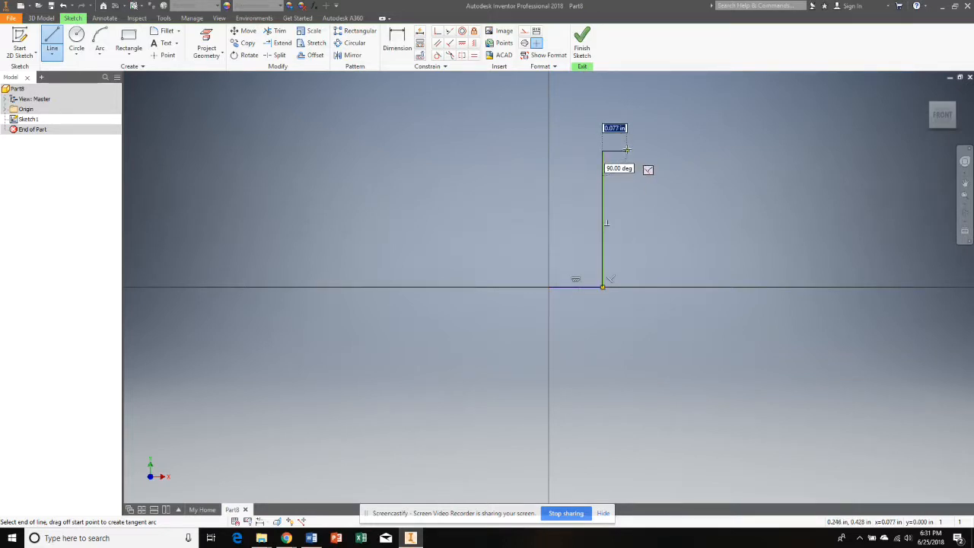
{"action": "left_click", "coordinate": [626, 151]}
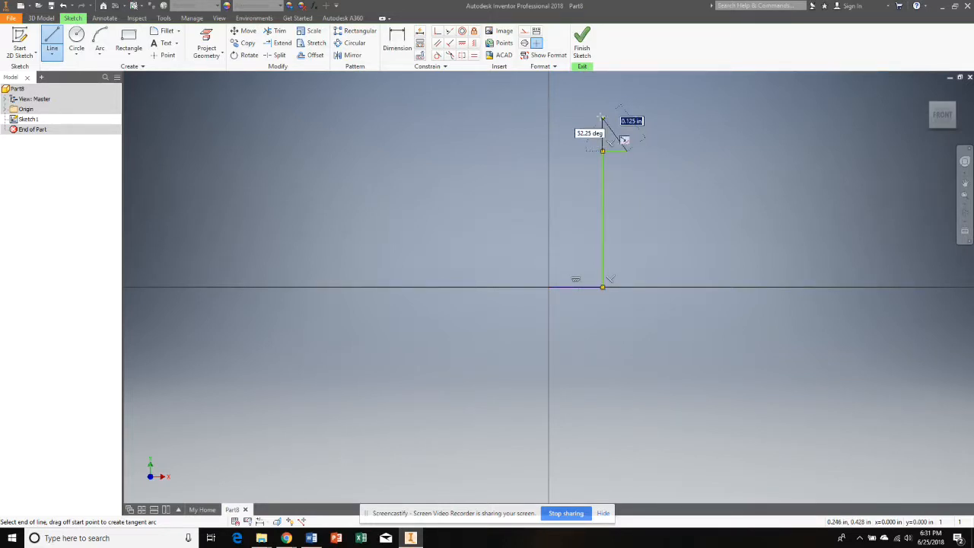
{"action": "right_click", "coordinate": [640, 128]}
{"action": "left_click", "coordinate": [679, 128]}
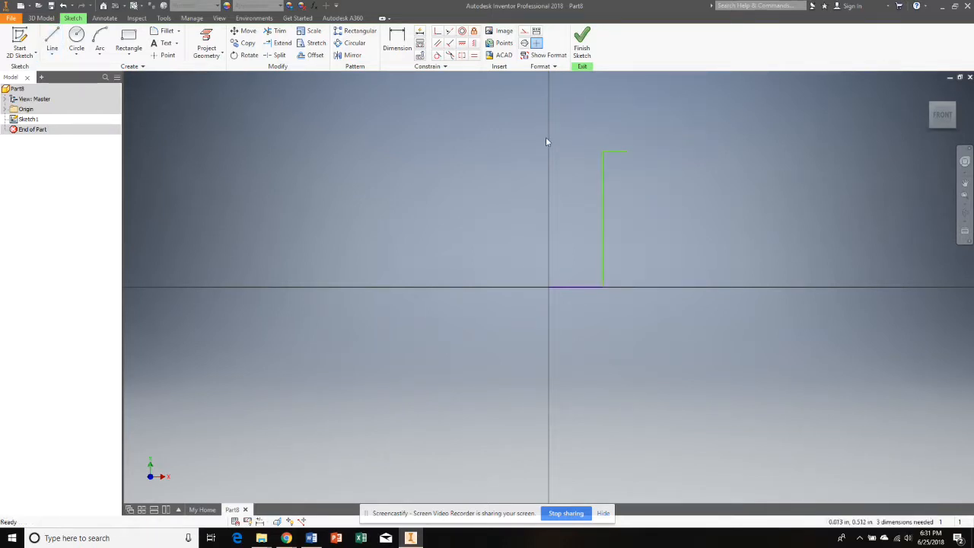
Draw a vertical line about 0.615 in long upward from the origin as the profile's centre line.
{"action": "left_click", "coordinate": [52, 40]}
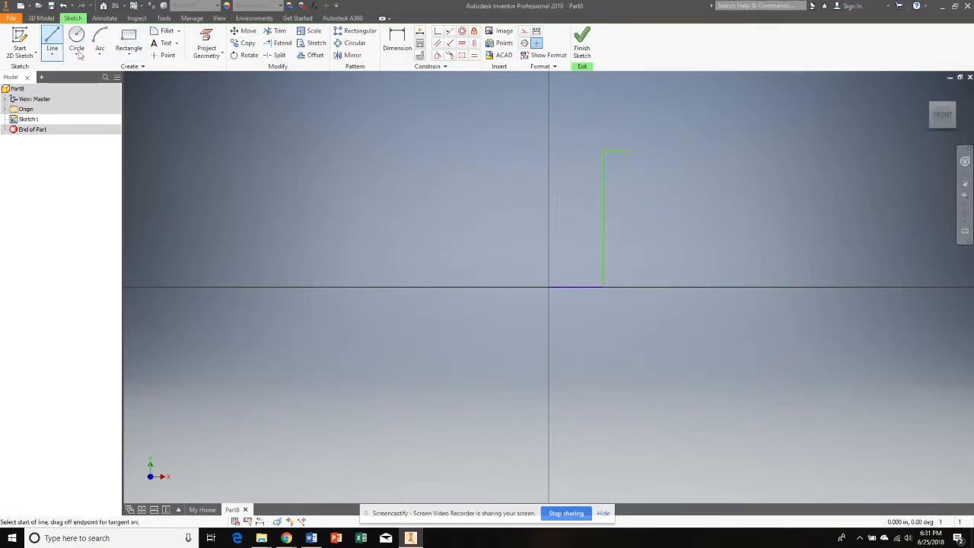
{"action": "left_click", "coordinate": [549, 287]}
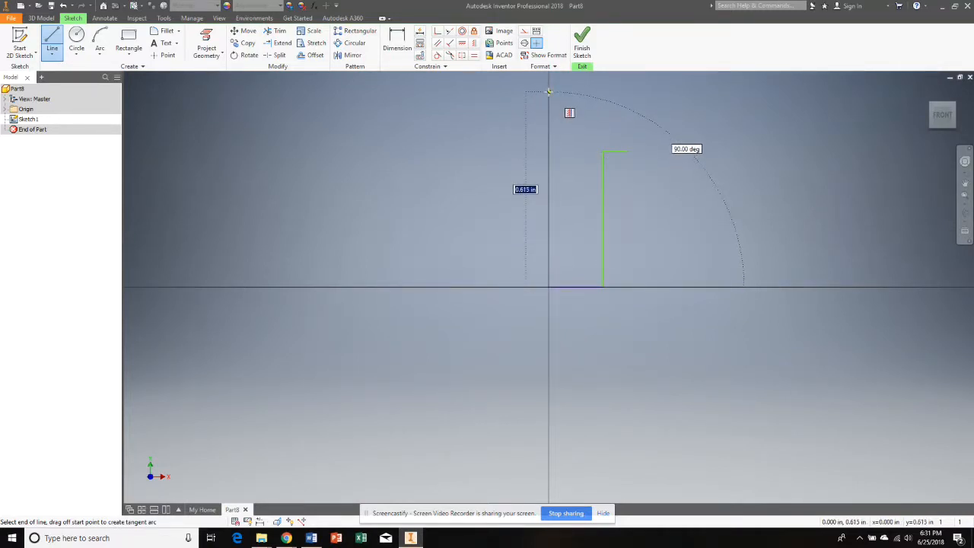
{"action": "left_click", "coordinate": [549, 92]}
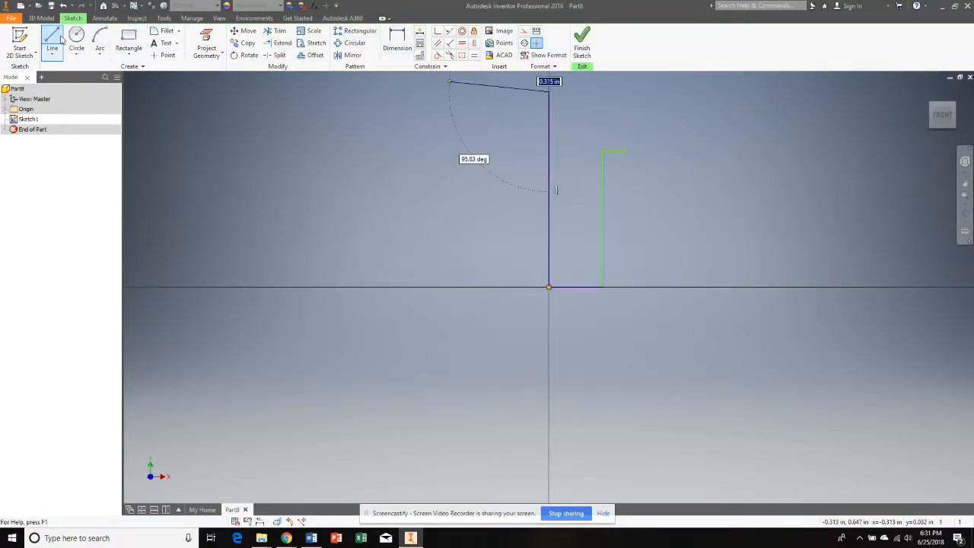
Dimension the vertical line at the origin to a length of .65 in.
{"action": "left_click", "coordinate": [396, 41]}
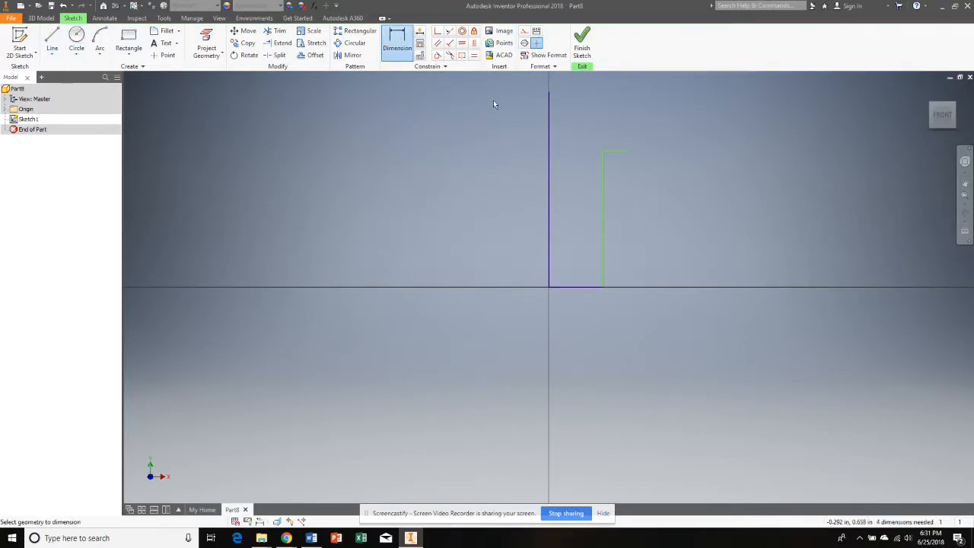
{"action": "left_click", "coordinate": [548, 219]}
{"action": "left_click", "coordinate": [550, 216]}
{"action": "left_click", "coordinate": [505, 213]}
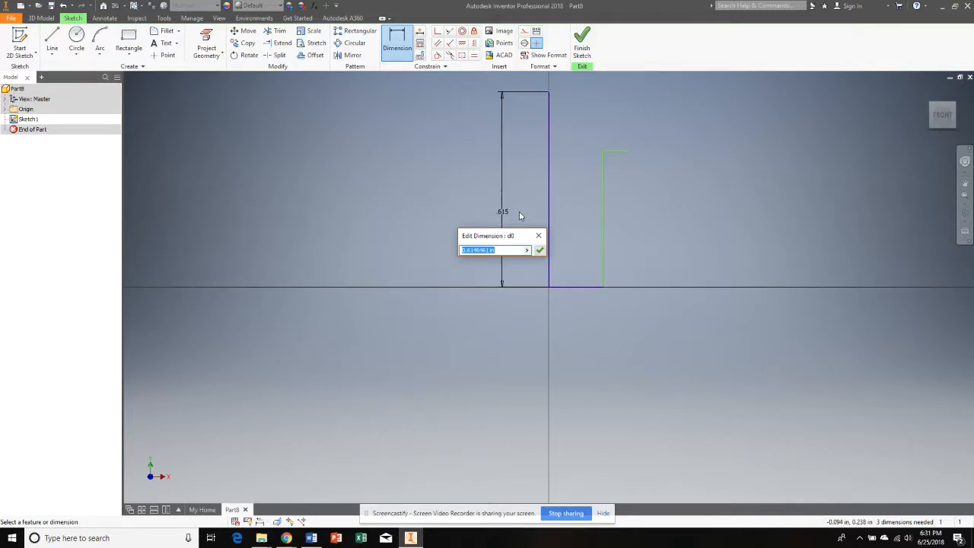
{"action": "type", "text": ".65"}
{"action": "key", "text": "Return"}
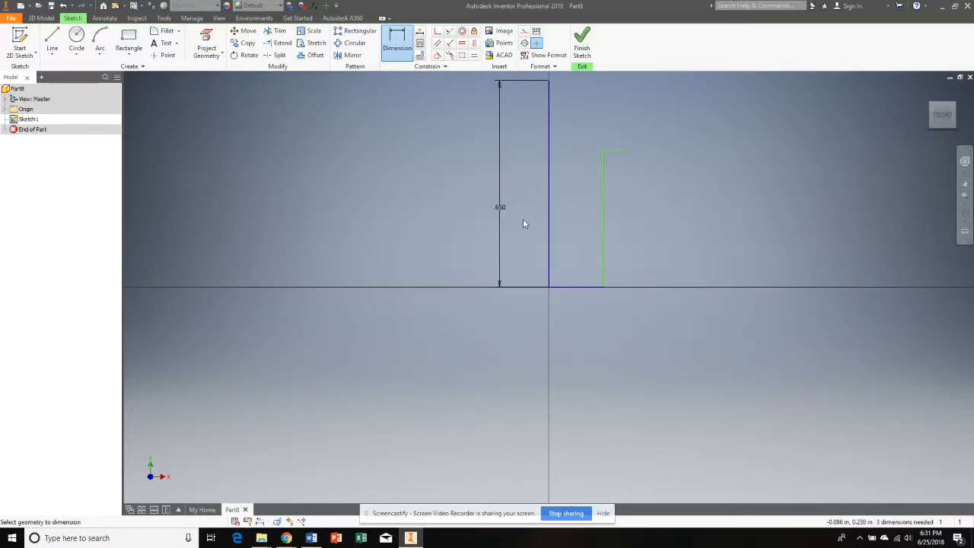
Dimension the horizontal base line to a length of .25/2 in.
{"action": "left_click", "coordinate": [585, 289]}
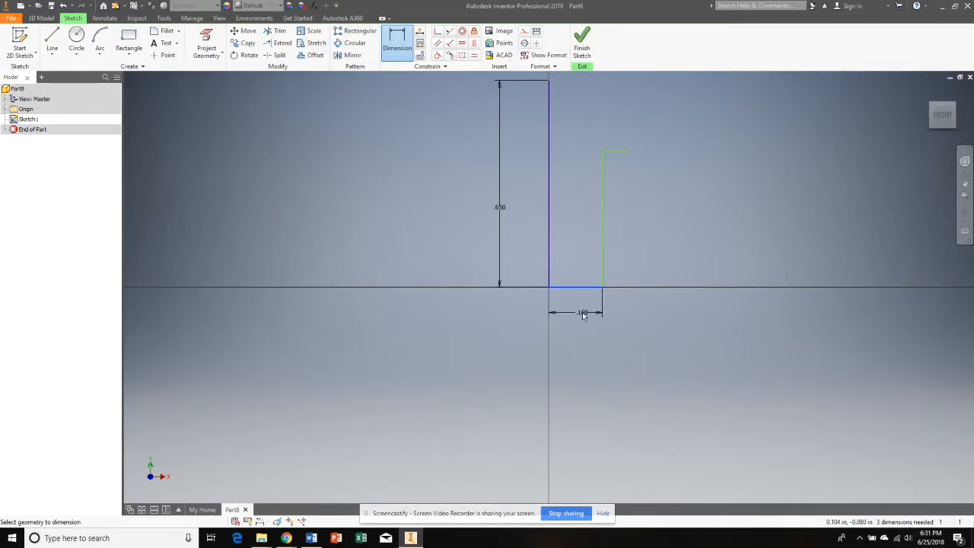
{"action": "left_click", "coordinate": [583, 316]}
{"action": "type", "text": "."}
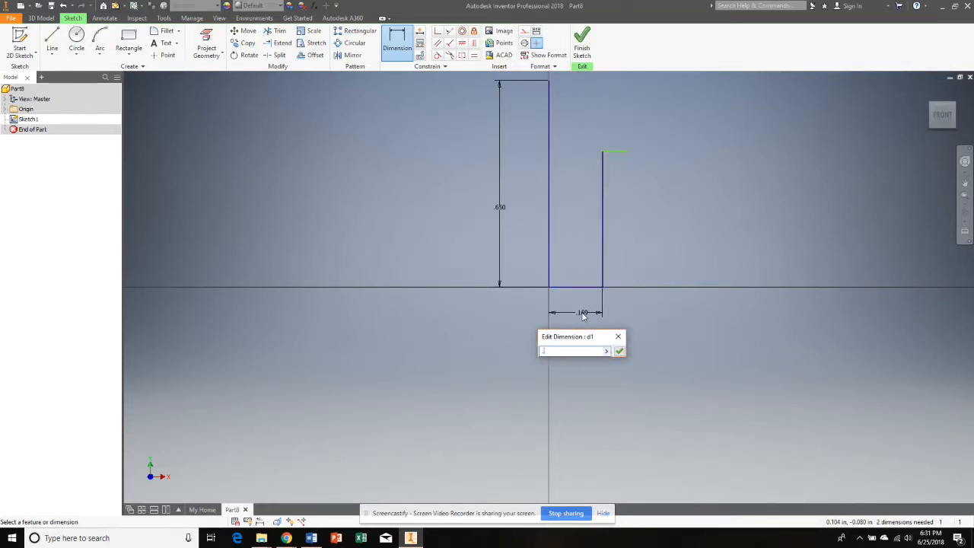
{"action": "type", "text": "25/2"}
{"action": "key", "text": "Return"}
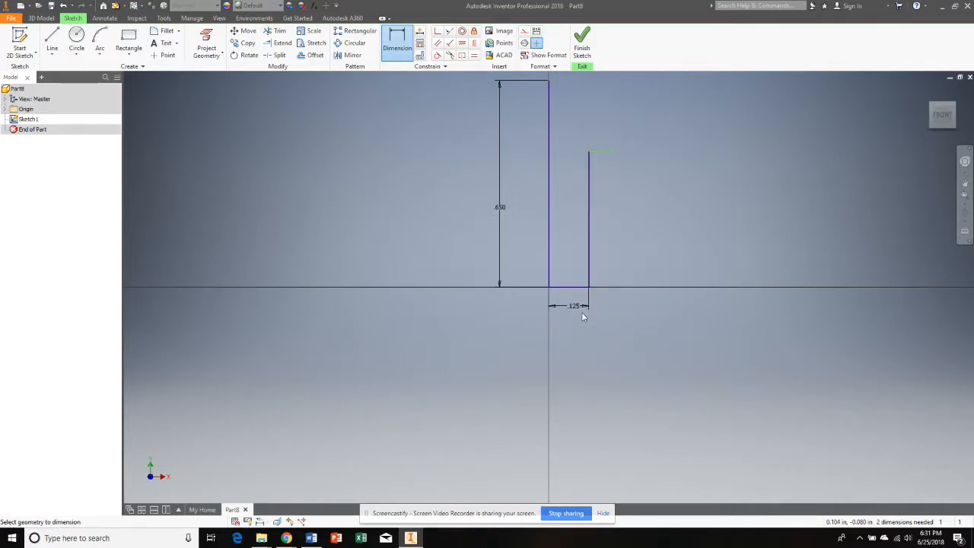
Dimension the shorter vertical line to a height of .5 in.
{"action": "left_click", "coordinate": [590, 233]}
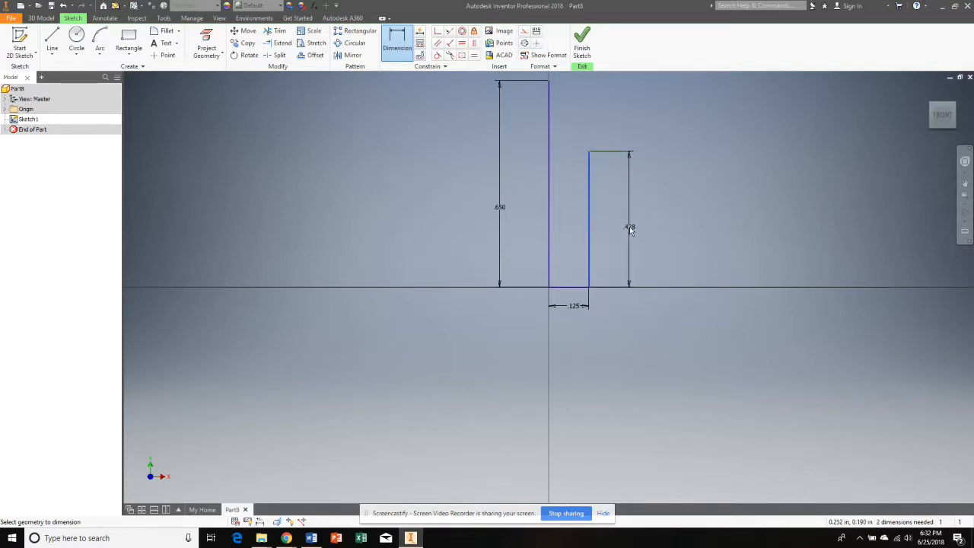
{"action": "left_click", "coordinate": [630, 230]}
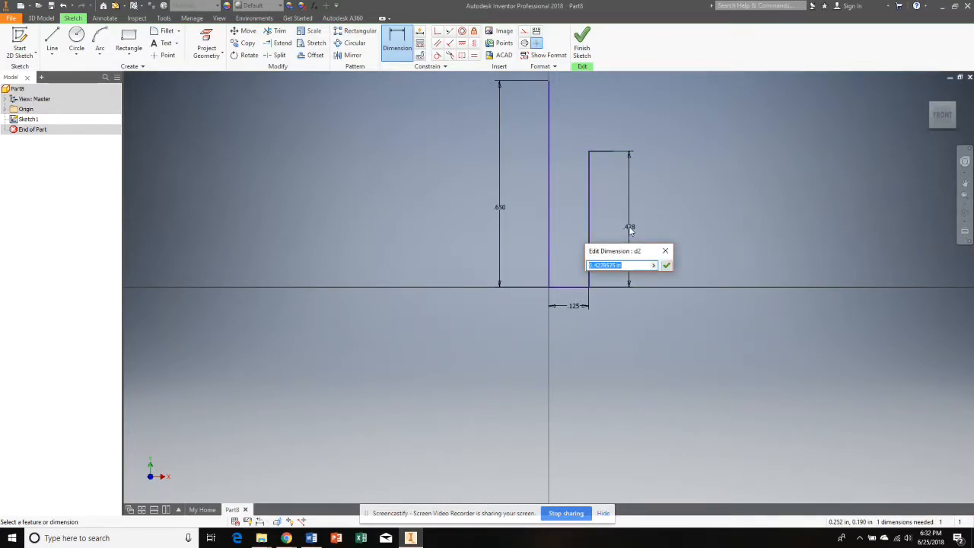
{"action": "key", "text": "BackSpace"}
{"action": "type", "text": ".5"}
{"action": "key", "text": "Return"}
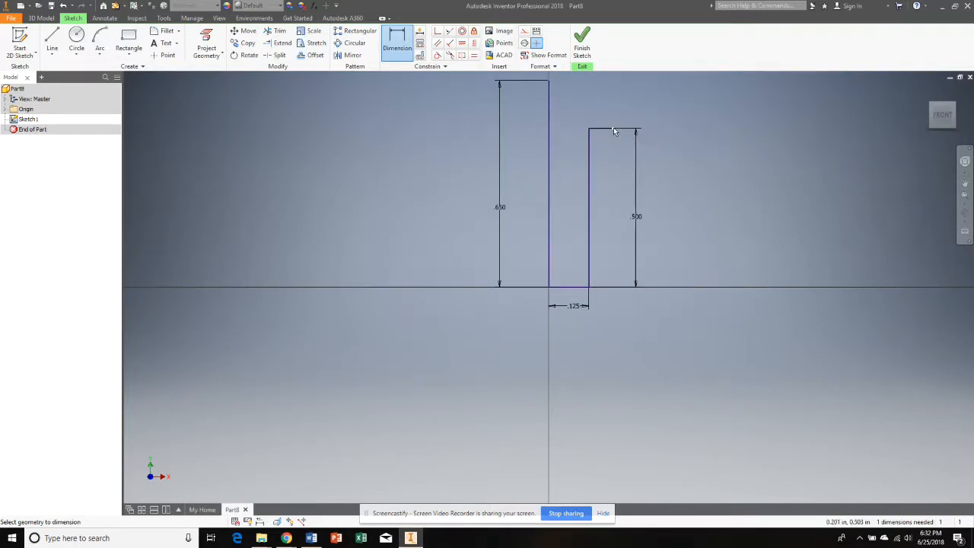
Dimension the distance from the centre line to the outer end of the short upper horizontal line as .4/2 in.
{"action": "mouse_move", "coordinate": [613, 130]}
{"action": "left_click", "coordinate": [608, 129]}
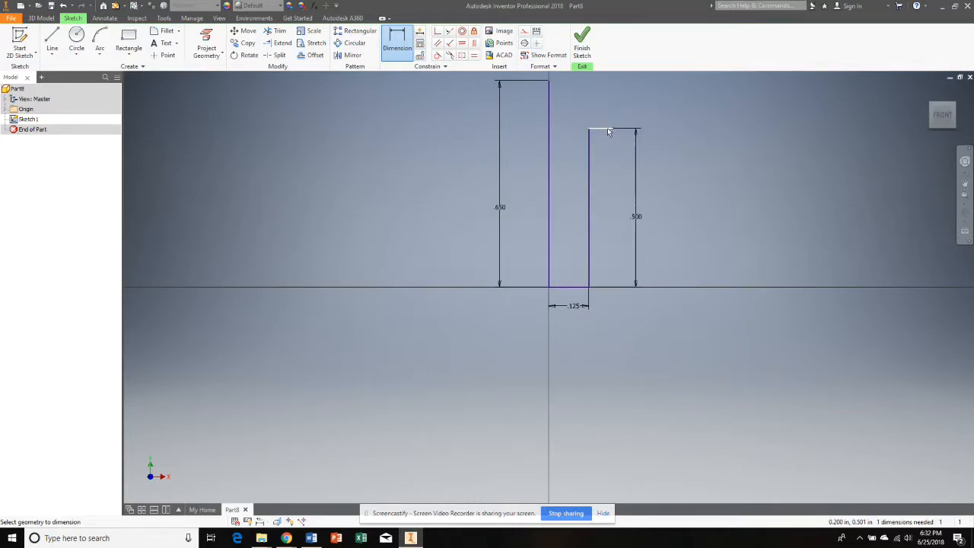
{"action": "left_click", "coordinate": [549, 132]}
{"action": "left_click", "coordinate": [601, 179]}
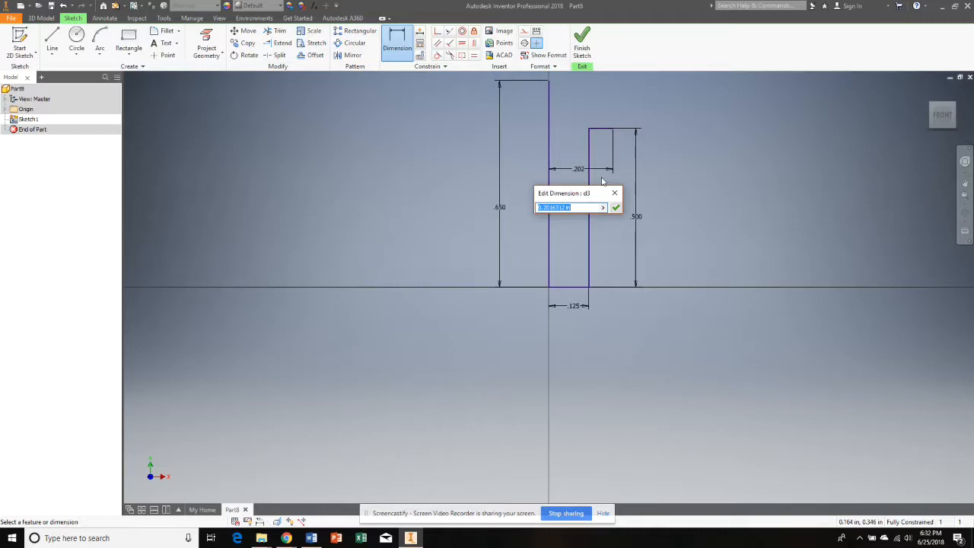
{"action": "type", "text": ".4/2"}
{"action": "key", "text": "Return"}
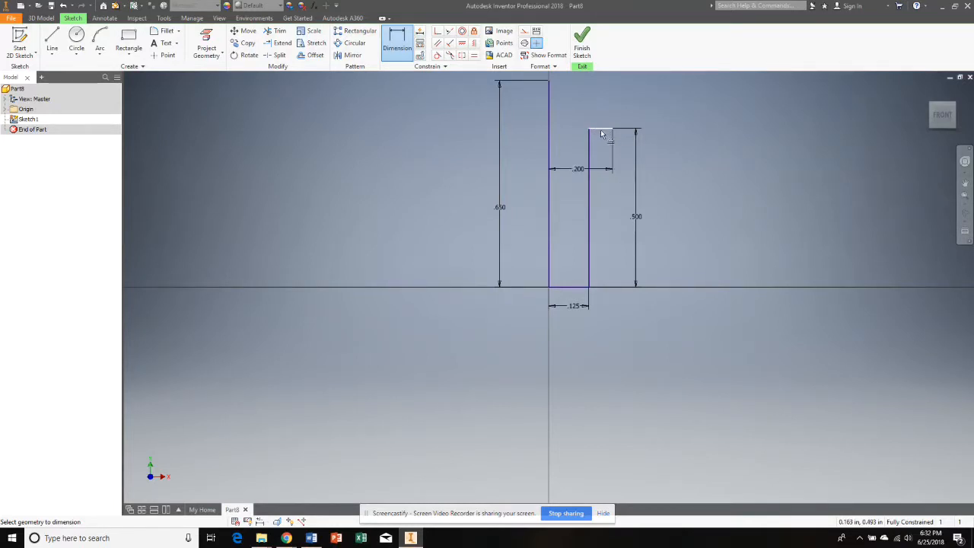
Add a driven length dimension to the short upper horizontal line and delete it again.
{"action": "left_click", "coordinate": [601, 131]}
{"action": "left_click", "coordinate": [601, 150]}
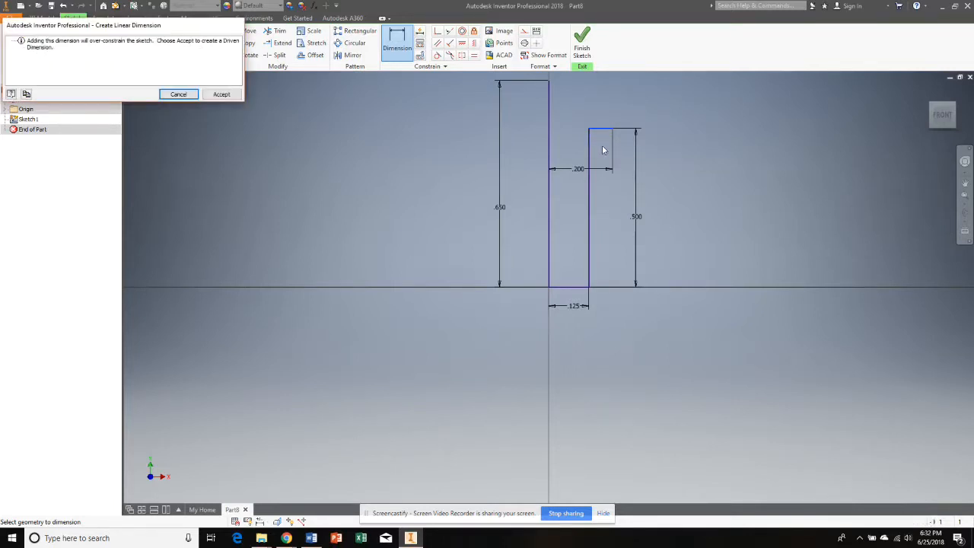
{"action": "left_click", "coordinate": [221, 94]}
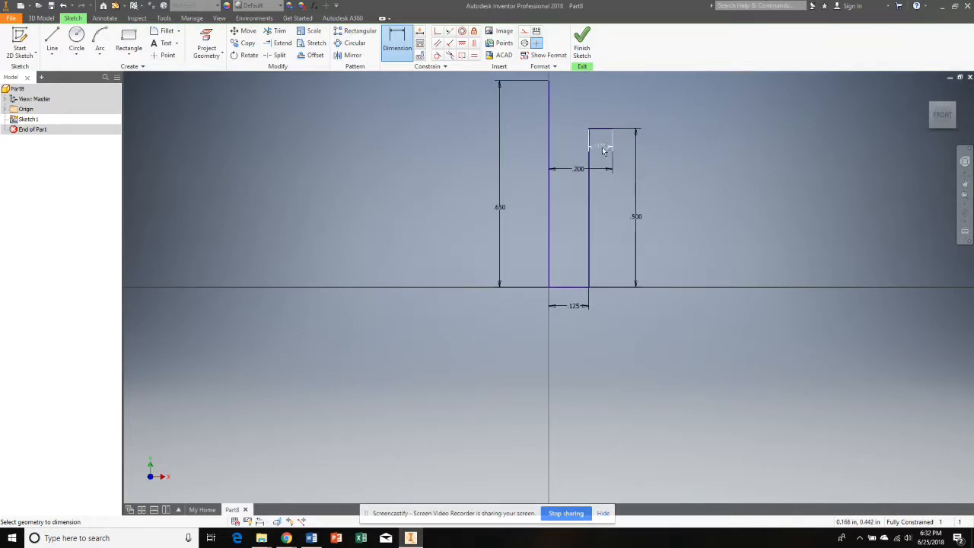
{"action": "right_click", "coordinate": [602, 150]}
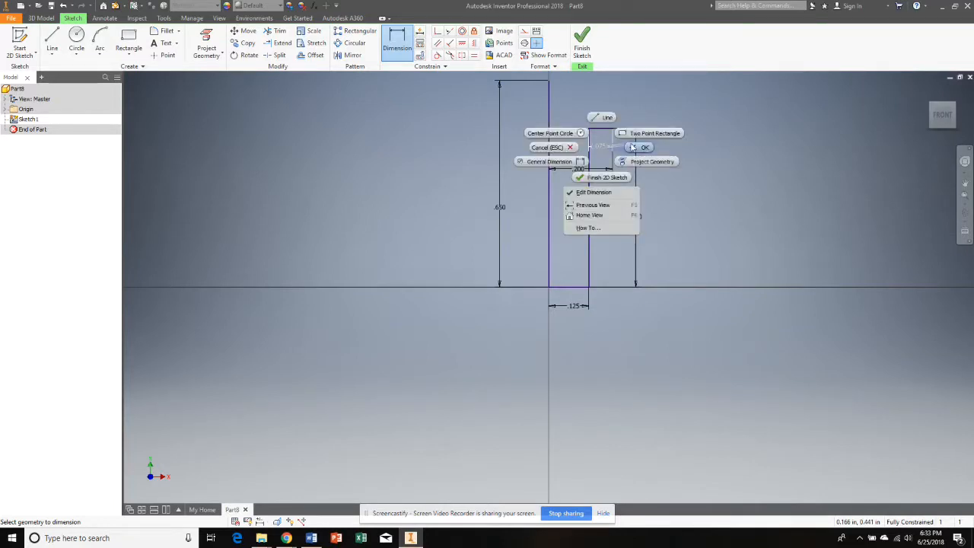
{"action": "left_click", "coordinate": [637, 149]}
{"action": "right_click", "coordinate": [601, 147]}
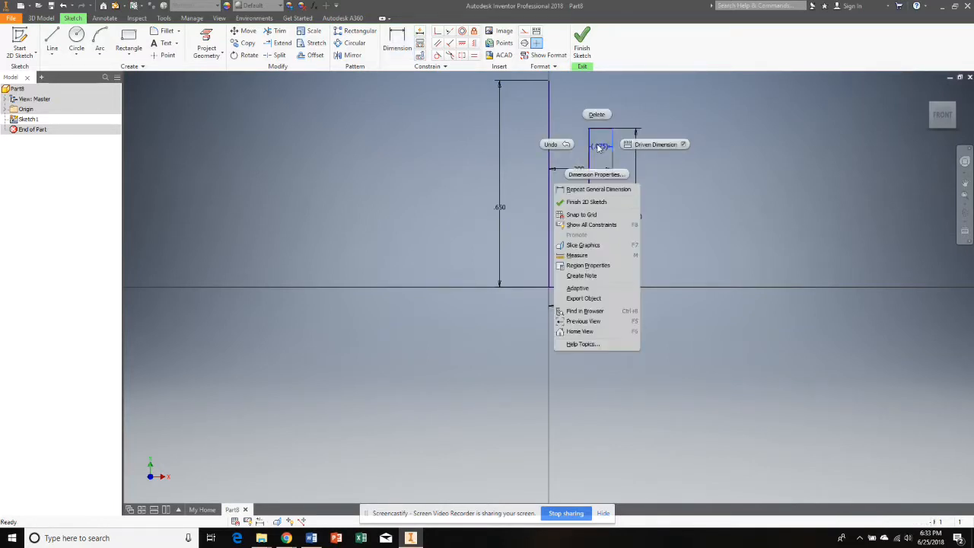
{"action": "left_click", "coordinate": [598, 115]}
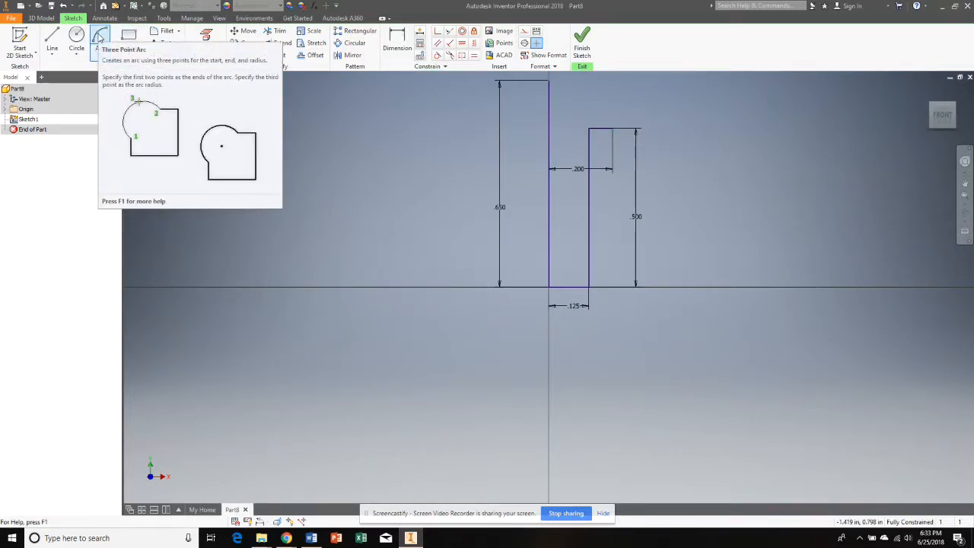
Draw a three-point arc with a radius of about 0.264 in from the centre line's upper end to the short horizontal line's outer end.
{"action": "left_click", "coordinate": [99, 37]}
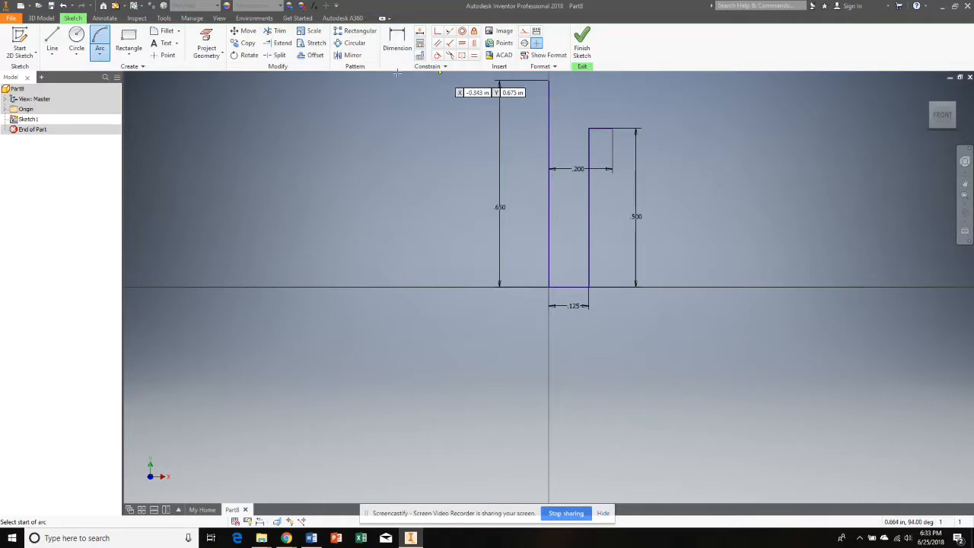
{"action": "left_click", "coordinate": [549, 81]}
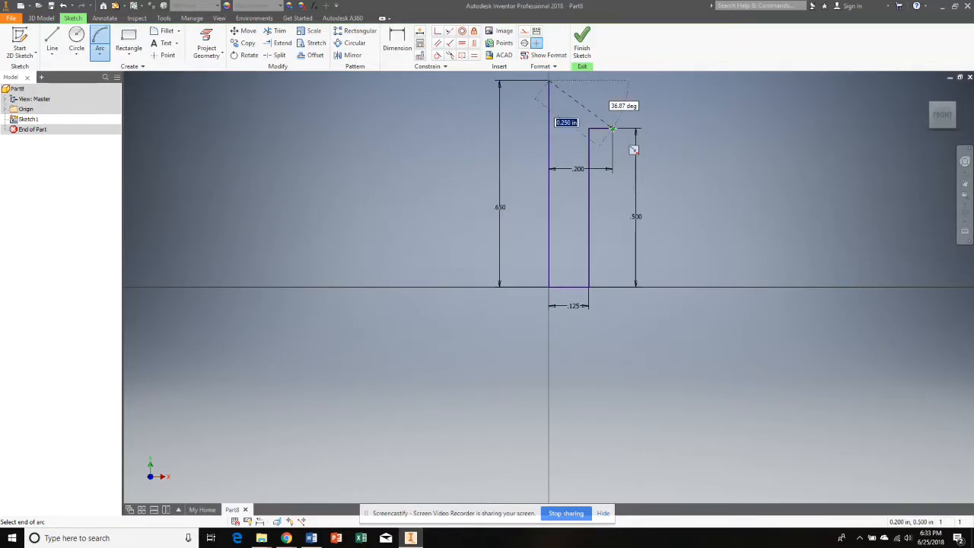
{"action": "left_click", "coordinate": [612, 127]}
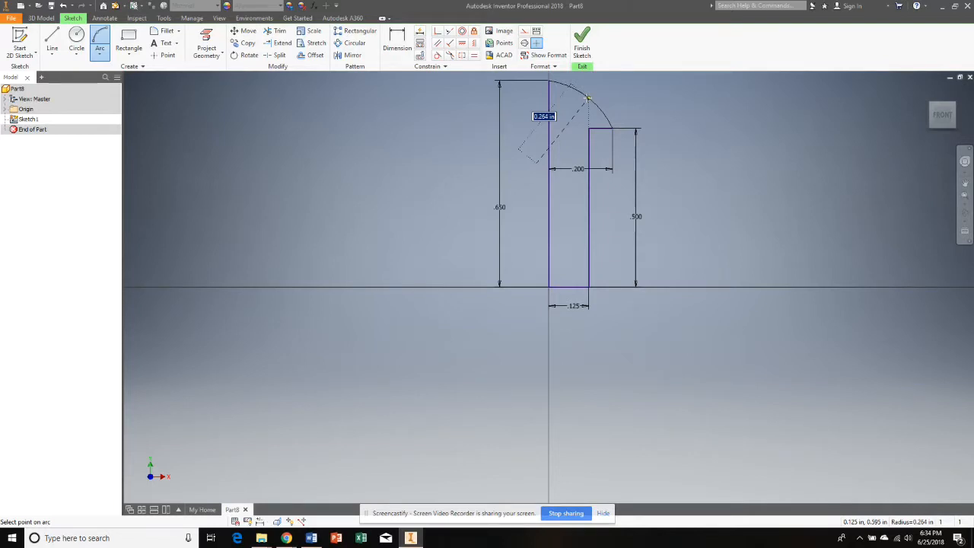
{"action": "left_click", "coordinate": [587, 97]}
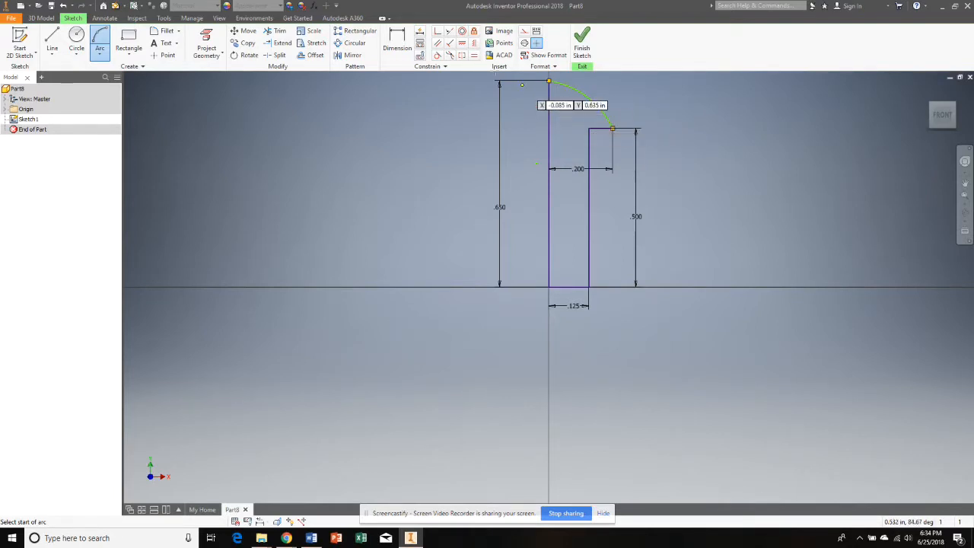
Dimension the arc's radius as .206 in.
{"action": "key", "text": "d"}
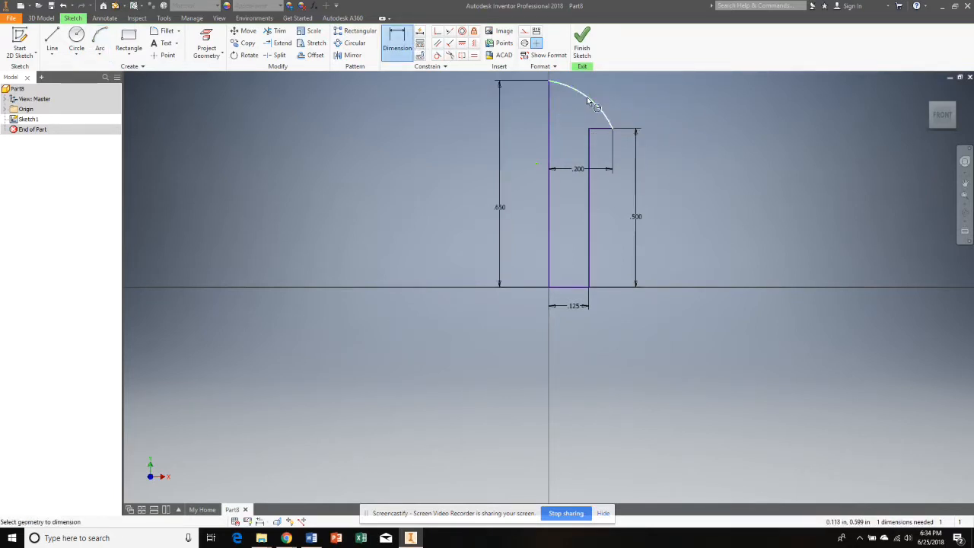
{"action": "left_click", "coordinate": [577, 89]}
{"action": "left_click", "coordinate": [564, 126]}
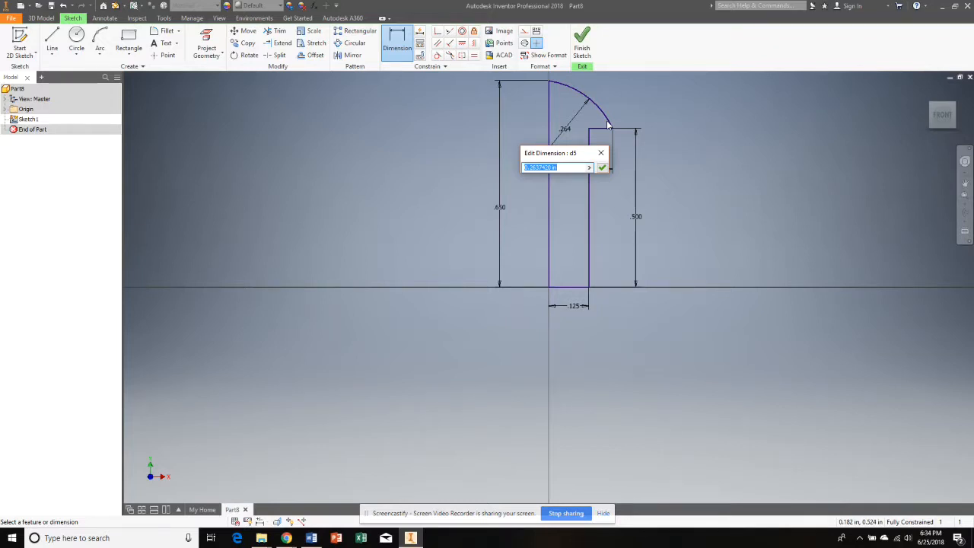
{"action": "type", "text": ".206"}
{"action": "key", "text": "Return"}
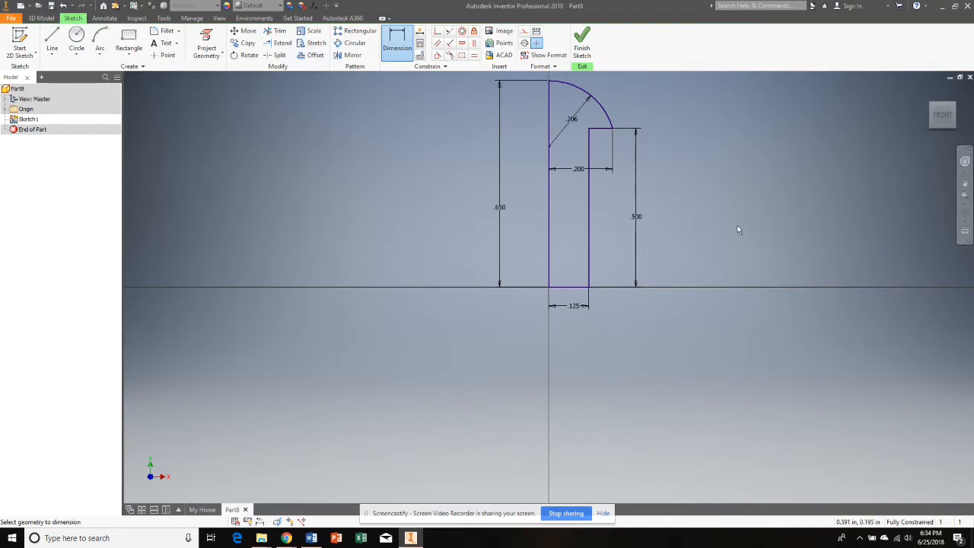
Finish the sketch and revolve the closed profile fully around the long vertical centre line.
{"action": "left_click", "coordinate": [583, 40]}
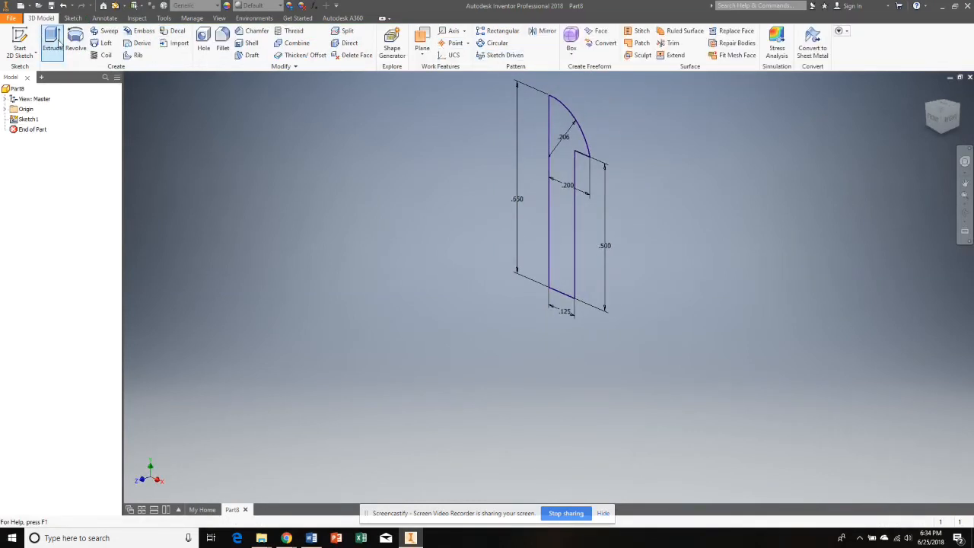
{"action": "left_click", "coordinate": [82, 43]}
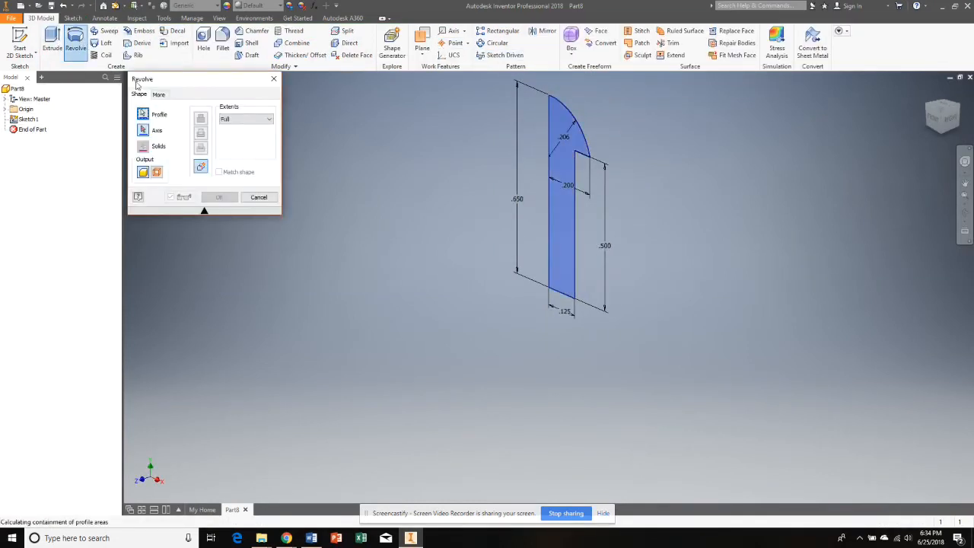
{"action": "left_click", "coordinate": [548, 206]}
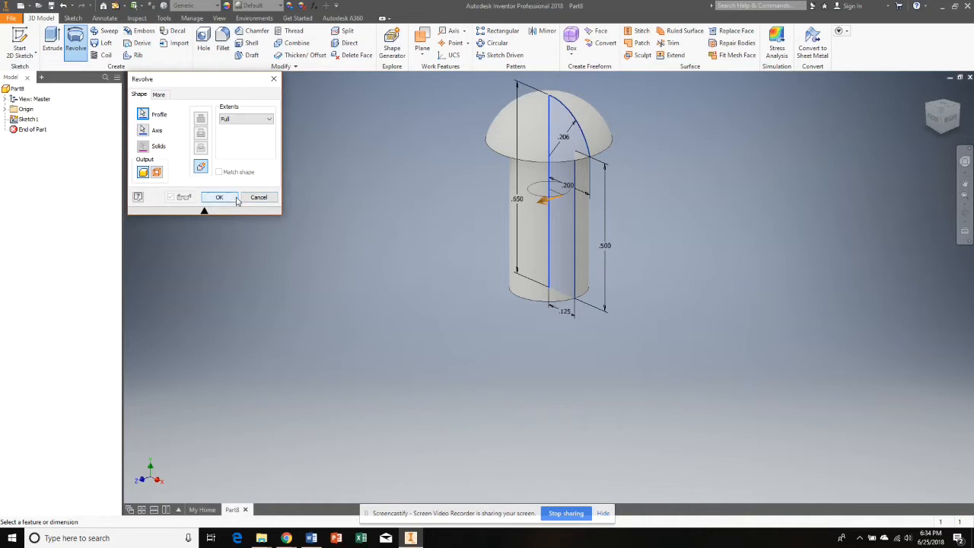
{"action": "left_click", "coordinate": [219, 197]}
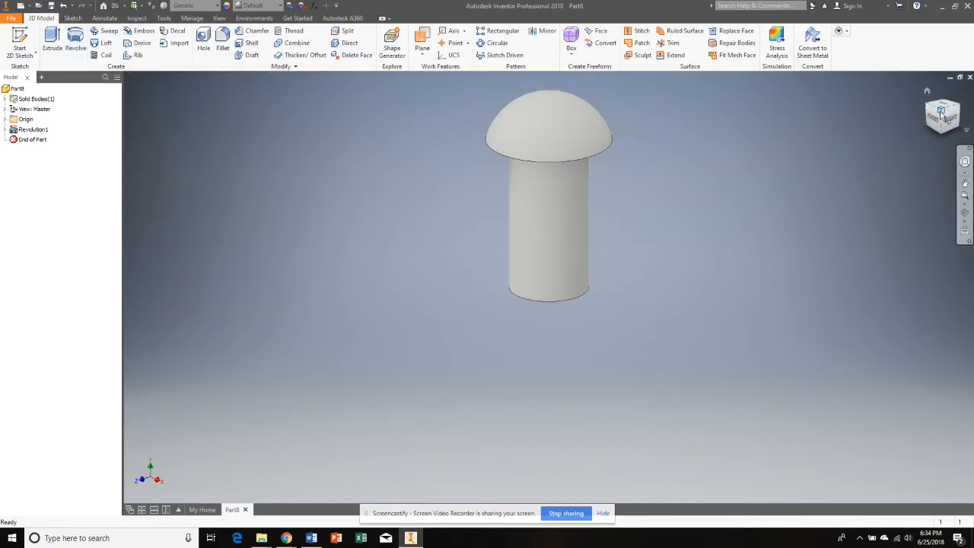
Adjust the revolved feature's appearance to blue with RGB values 0, 46, 255.
{"action": "left_click", "coordinate": [927, 90]}
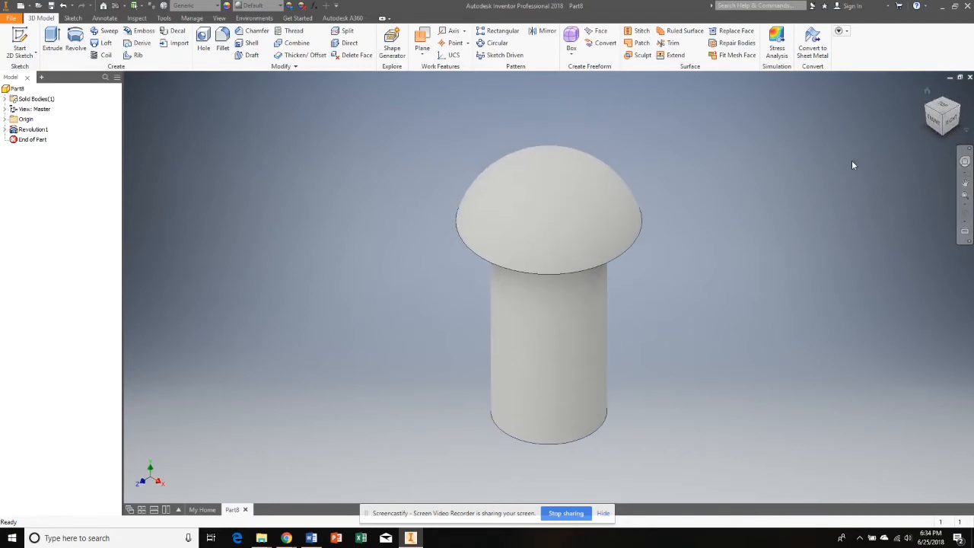
{"action": "left_click", "coordinate": [290, 6]}
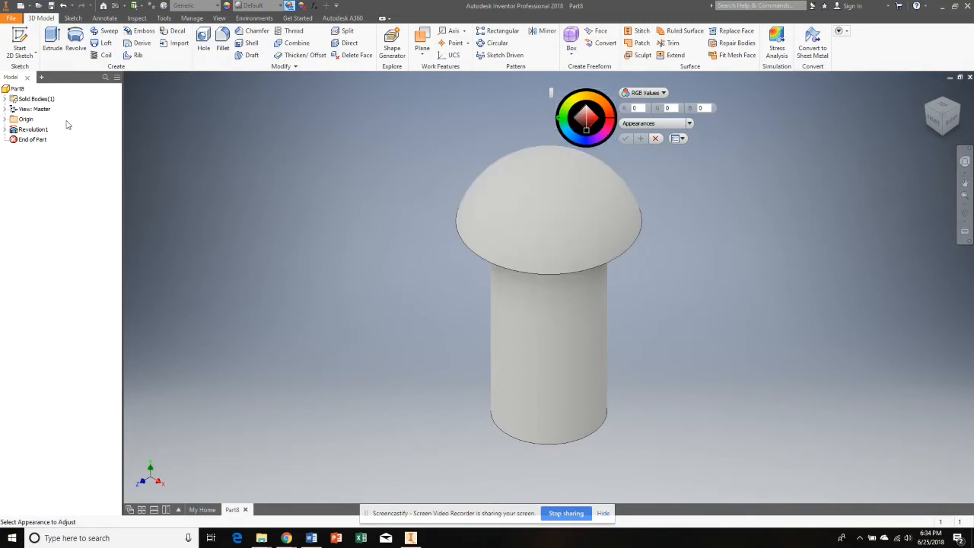
{"action": "left_click", "coordinate": [33, 131]}
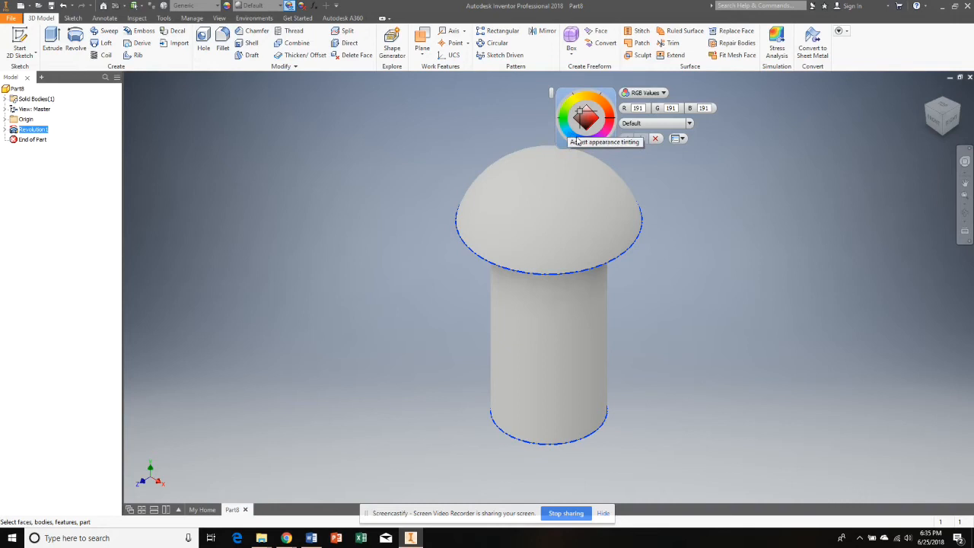
{"action": "left_click_drag", "start_coordinate": [574, 137], "coordinate": [584, 141]}
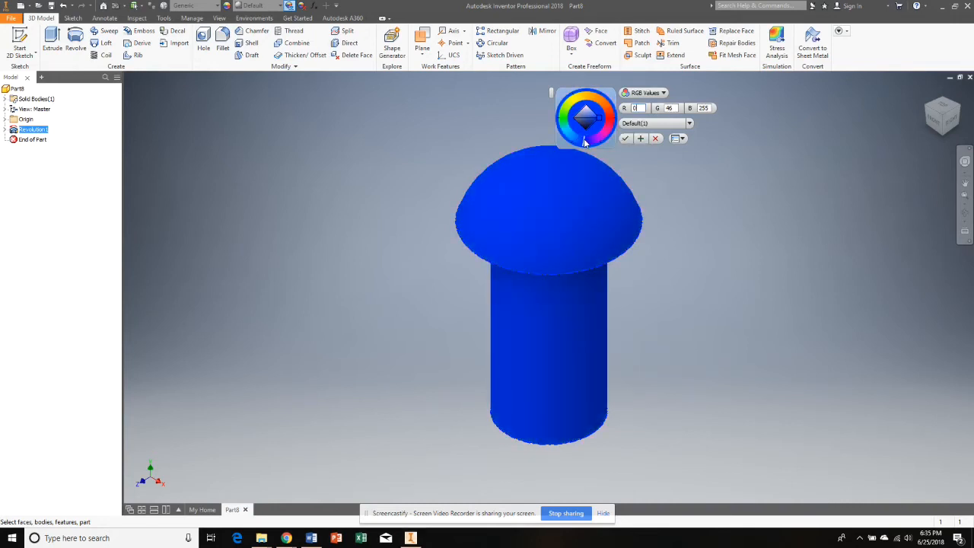
{"action": "left_click", "coordinate": [625, 140]}
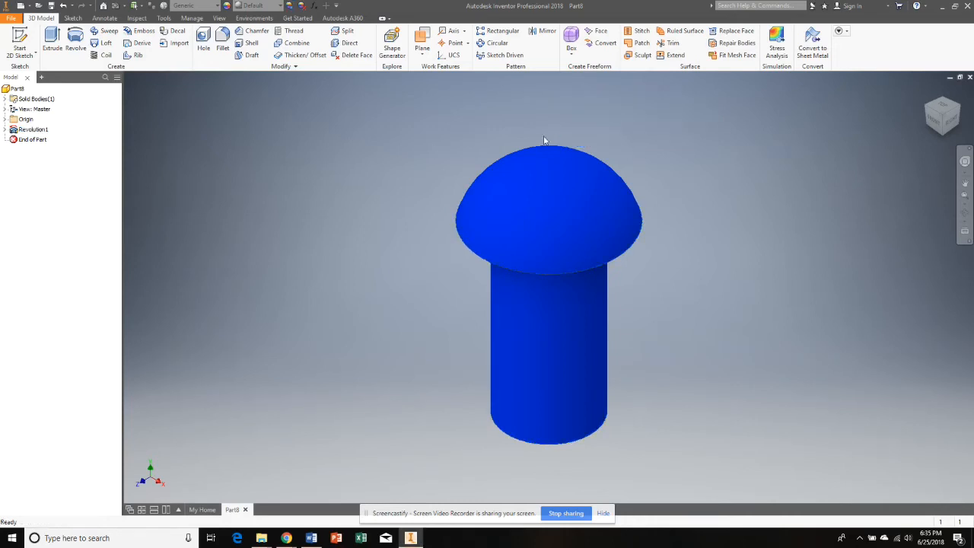